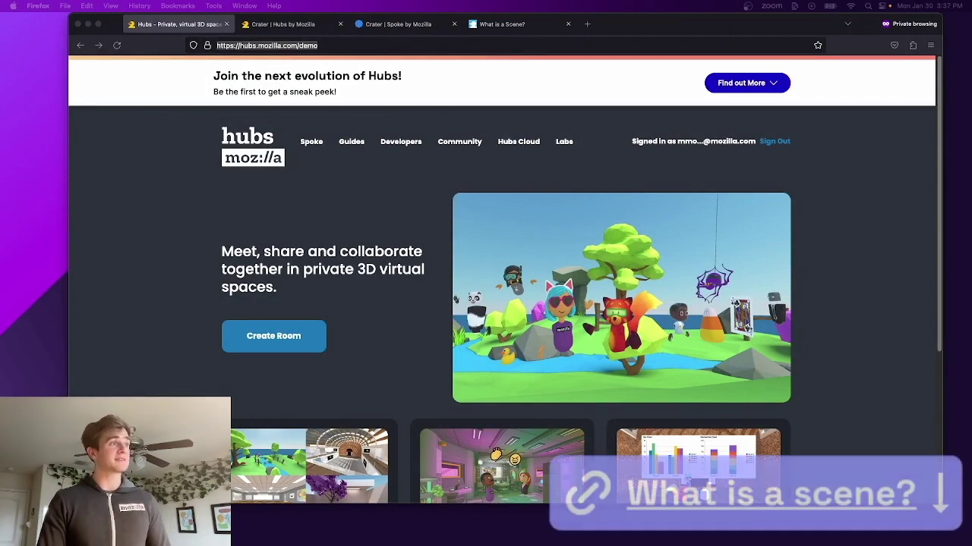
Step: View the "What is a Scene?" article and the Crater project in Spoke
left_click(497, 26)
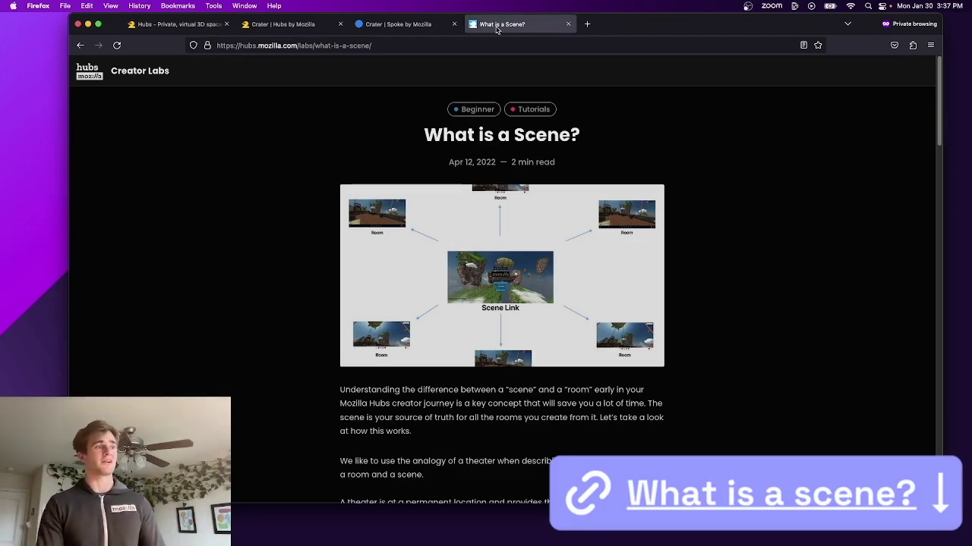
left_click(439, 29)
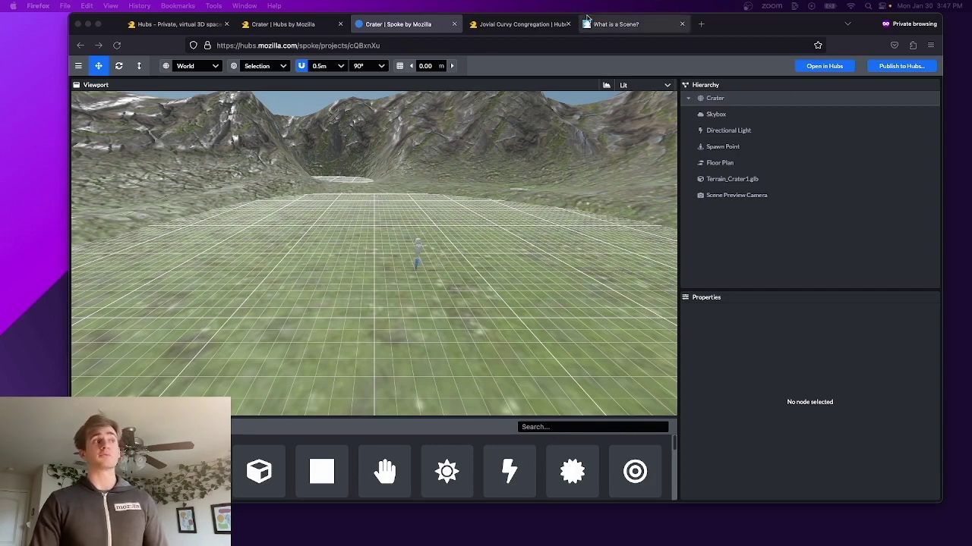
Step: Enter the Jovial Curvy Congregation room with the default avatar and open its list of people
left_click(529, 26)
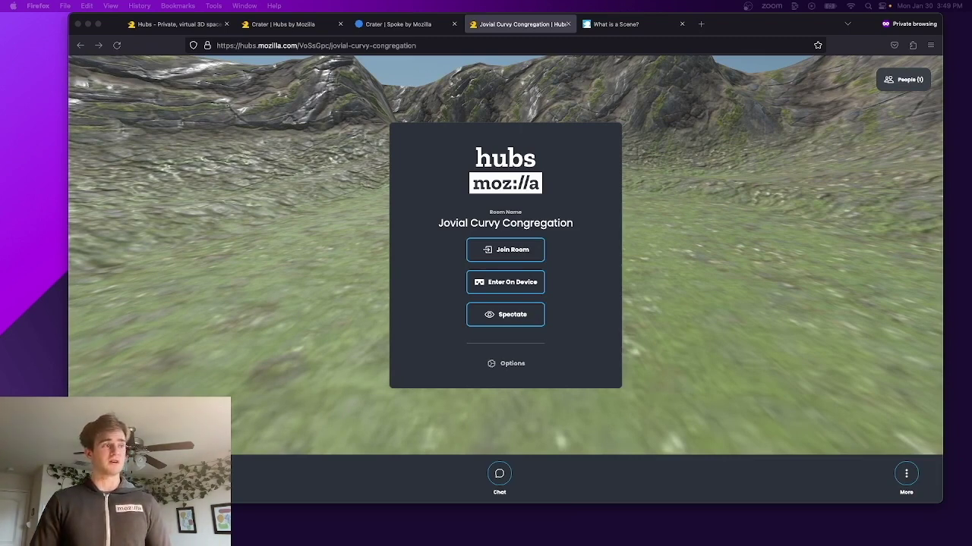
left_click(516, 250)
left_click(505, 361)
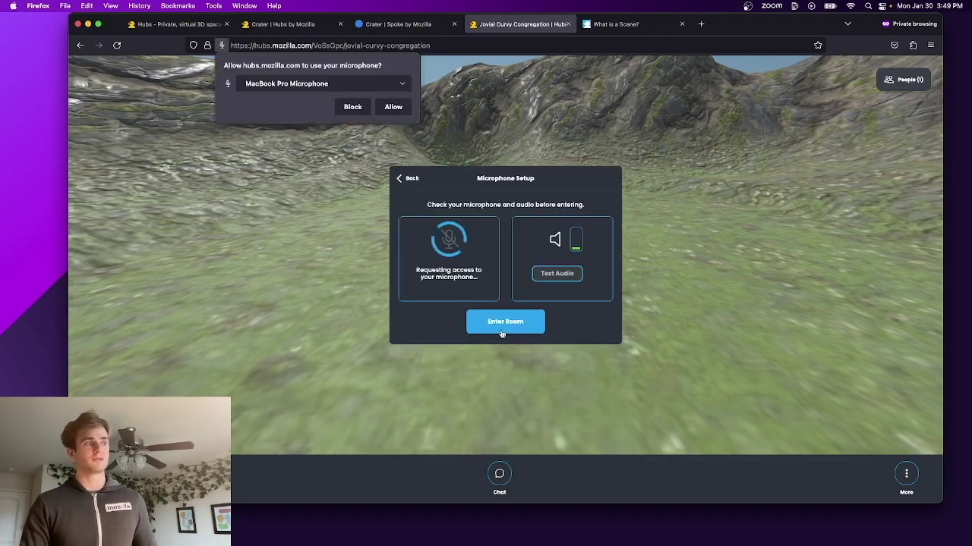
left_click(503, 327)
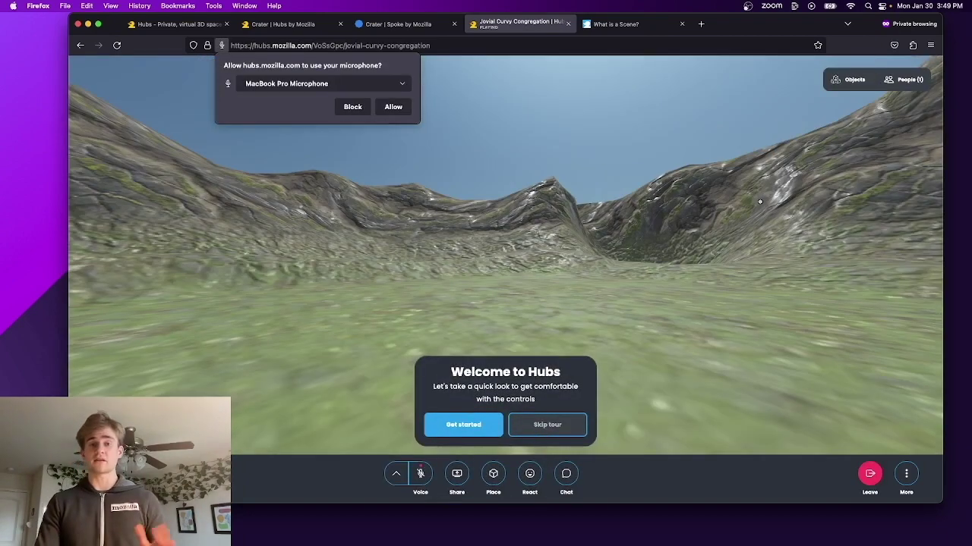
left_click(904, 79)
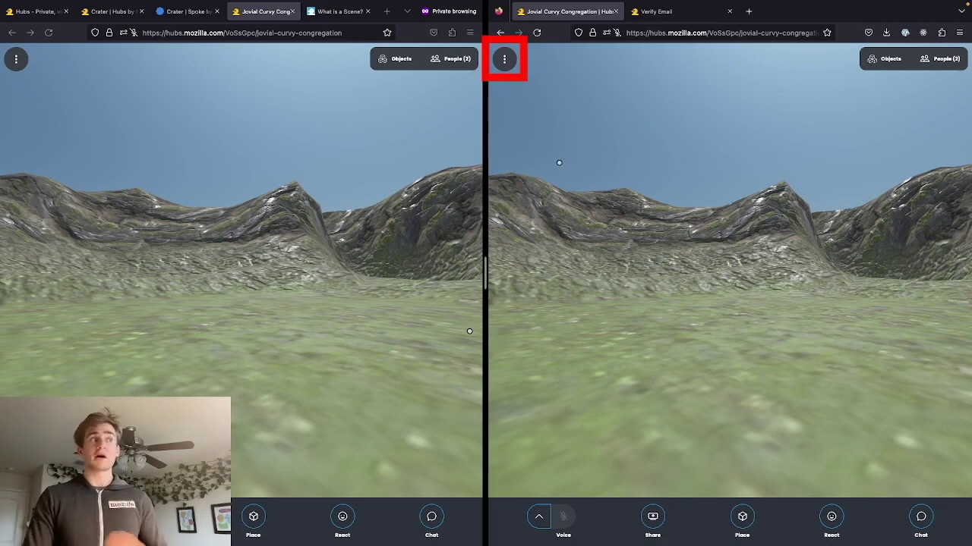
Step: Sign in to the second participant's account from inside their room window and continue back to the room
left_click(504, 59)
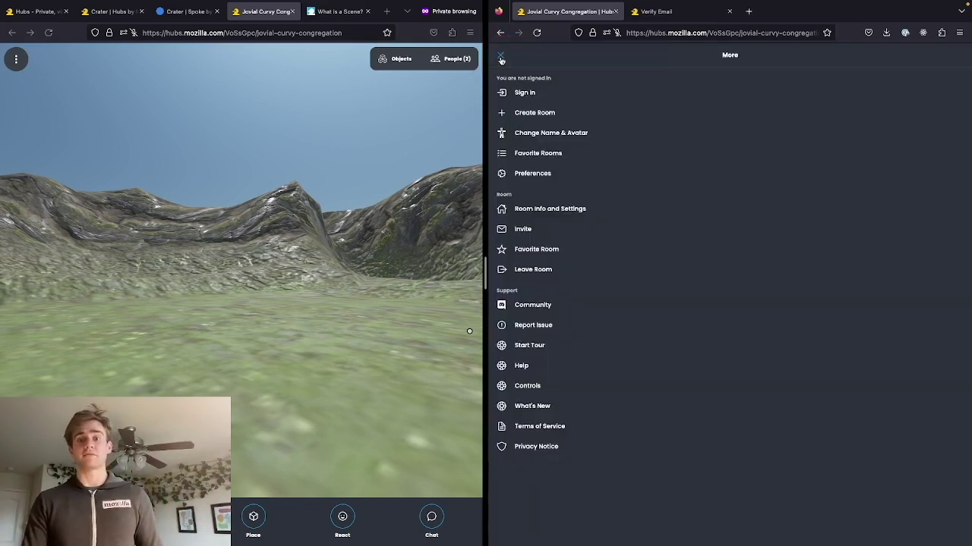
left_click(552, 104)
left_click(687, 102)
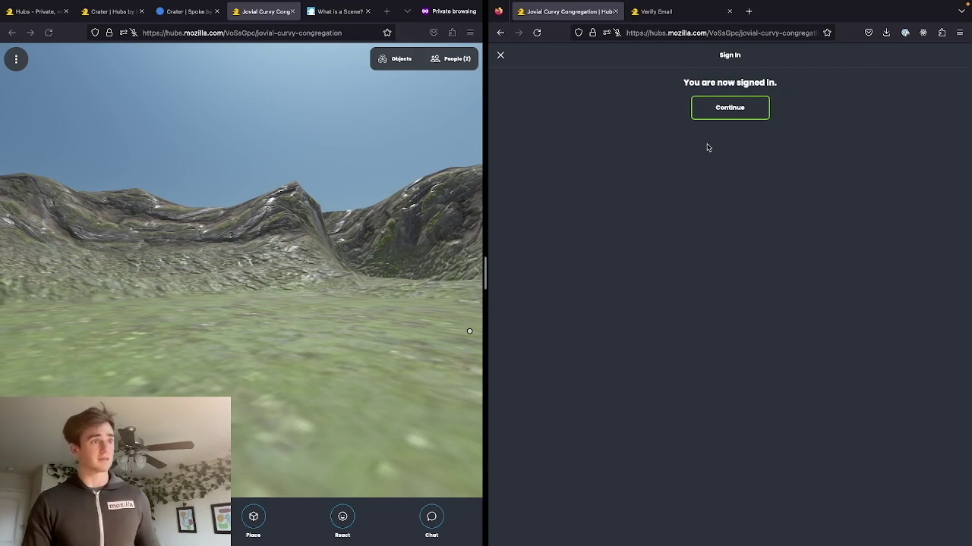
left_click(733, 109)
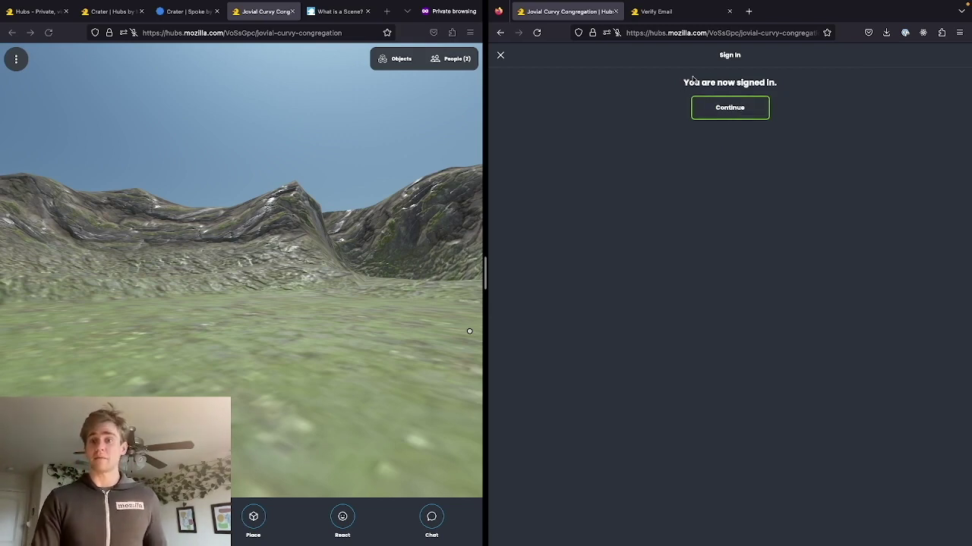
left_click(720, 109)
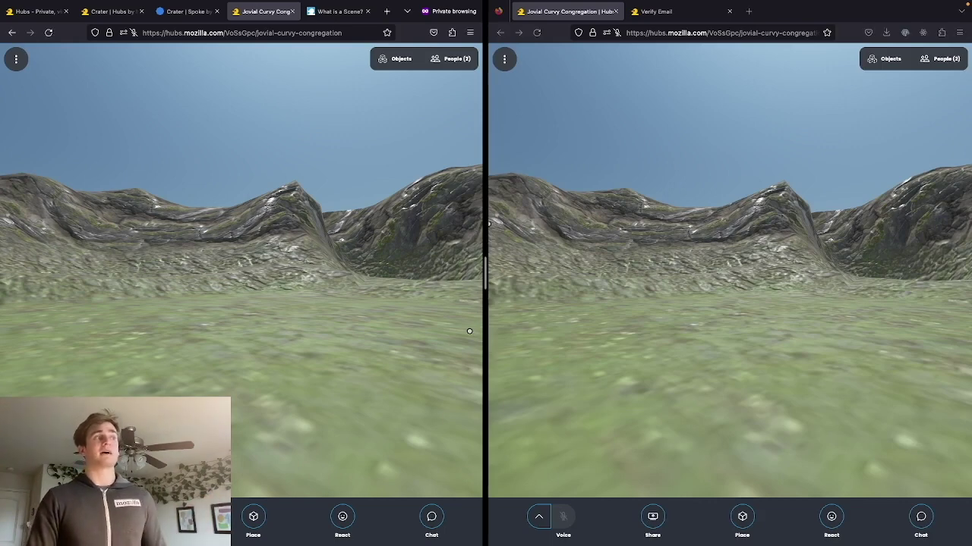
Step: Promote the second participant to room moderator from the host's list of people and return to the list
left_click(452, 59)
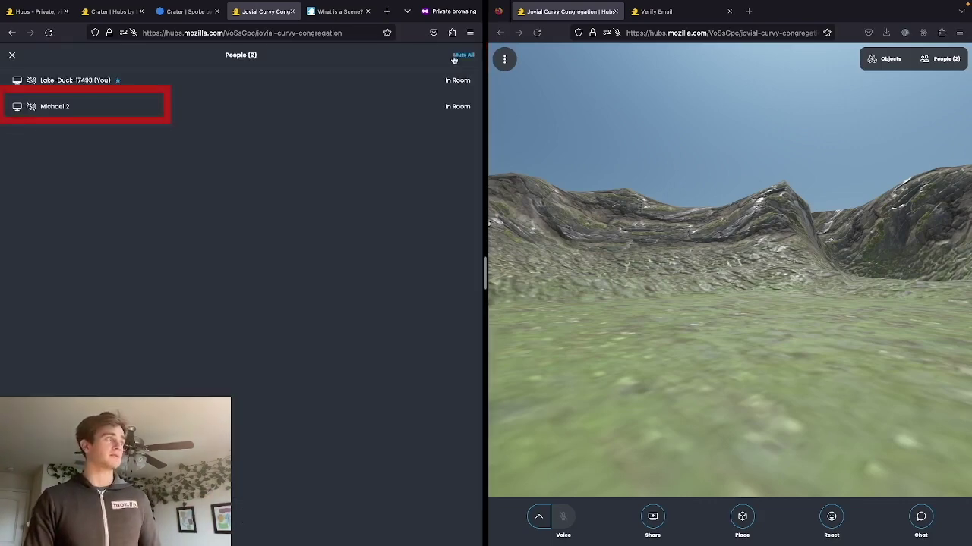
left_click(187, 112)
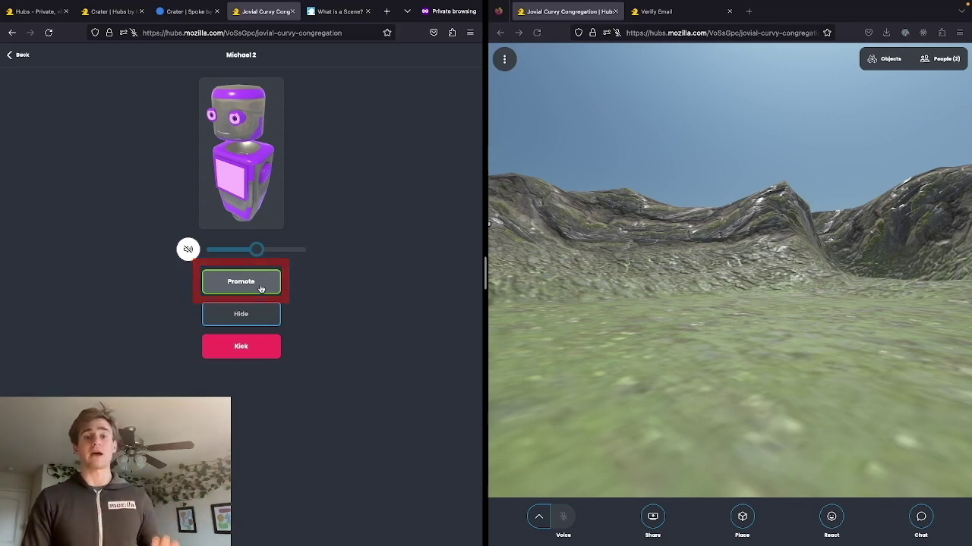
left_click(260, 288)
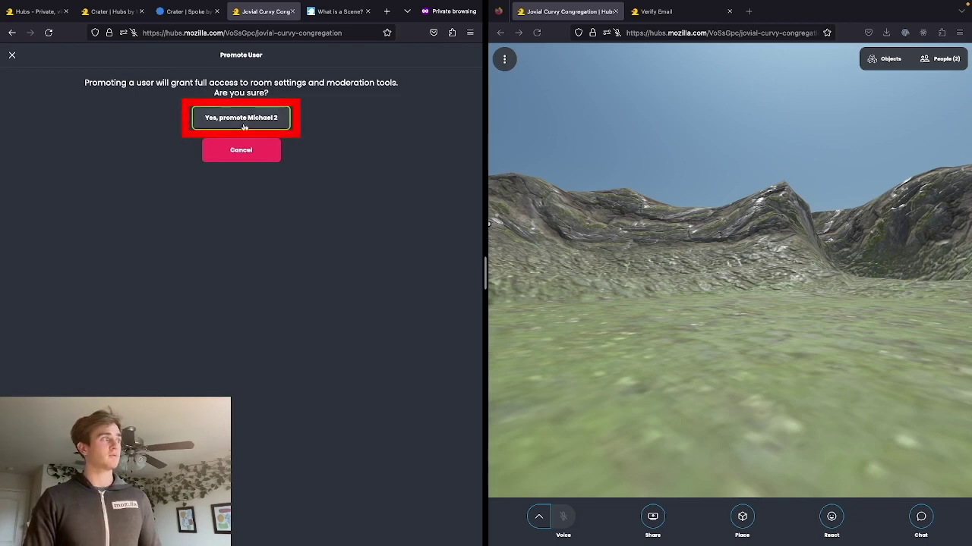
left_click(243, 122)
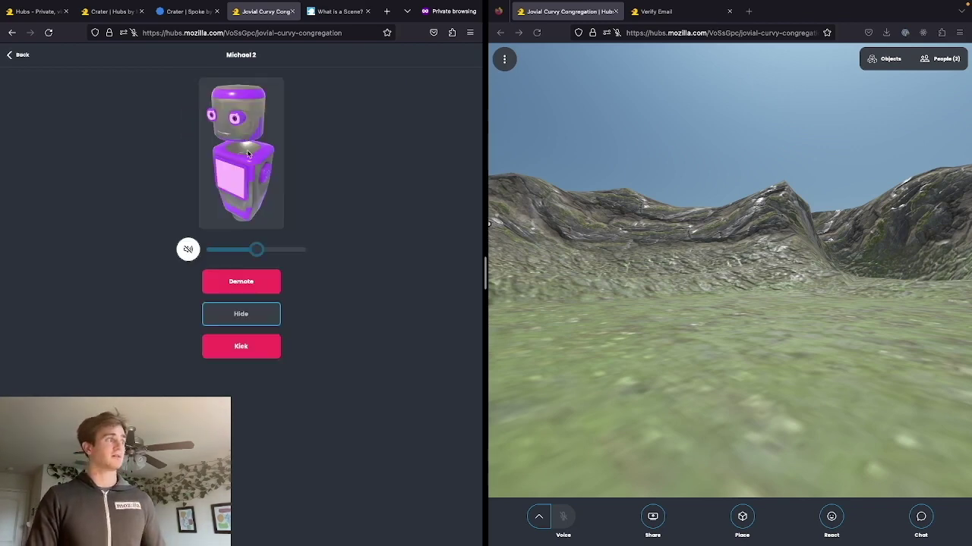
left_click(18, 55)
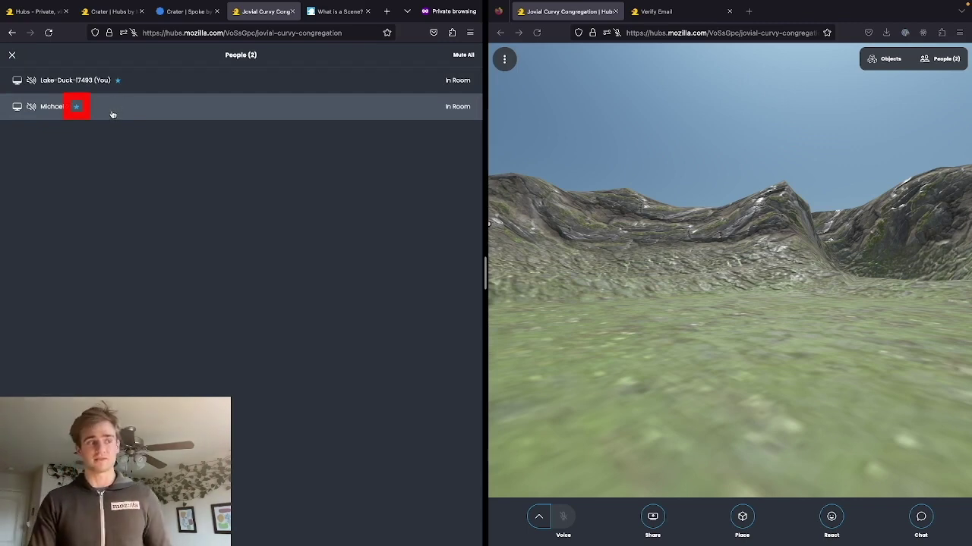
Step: Open the room info and settings in the promoted participant's window and examine the options available there
left_click(504, 59)
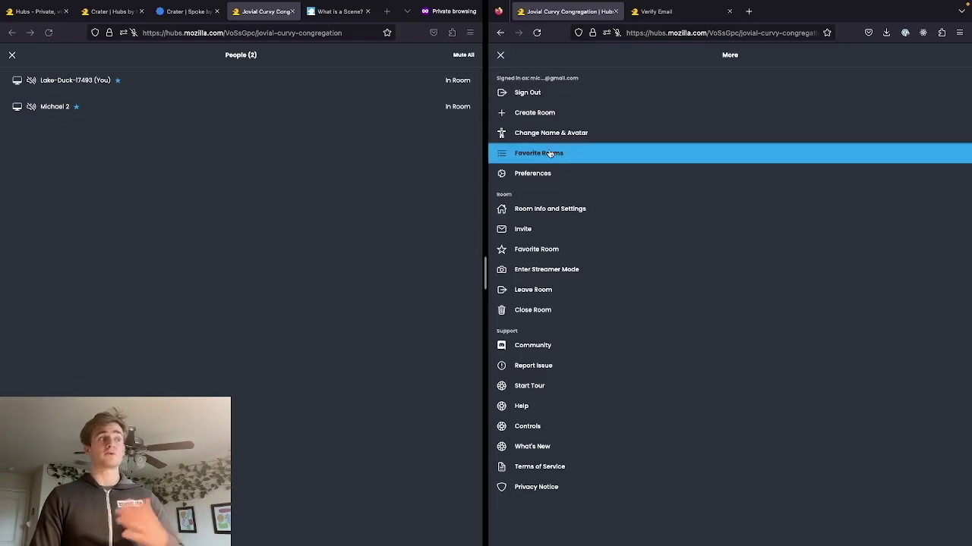
left_click(546, 208)
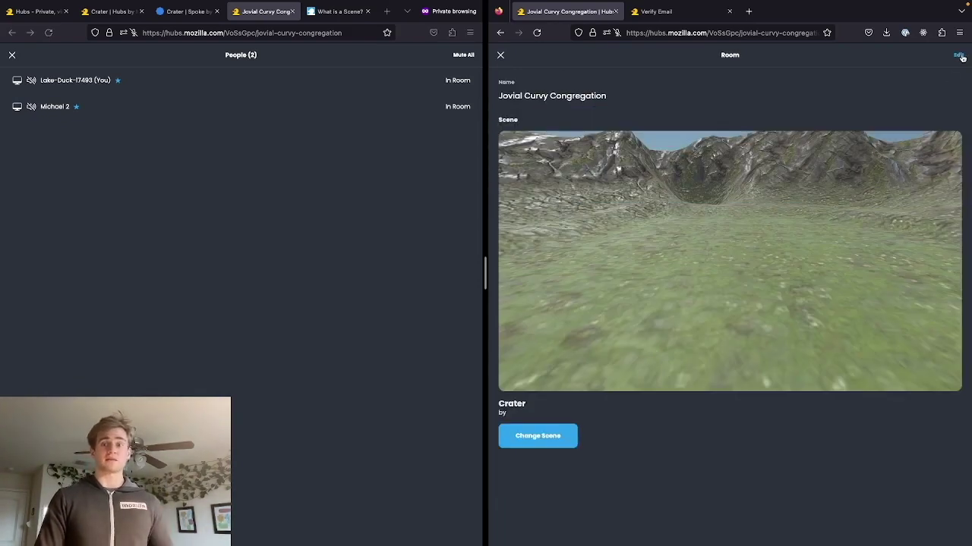
scroll(857, 192, "down", 1)
scroll(858, 193, "down", 4)
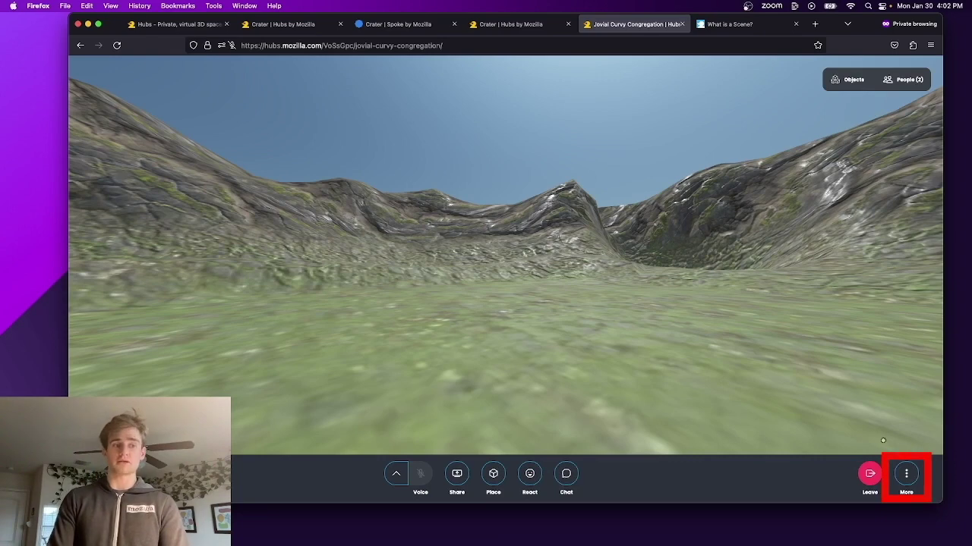
Step: Change the room's scene from the room settings to the featured Gathering Hall scene
left_click(906, 474)
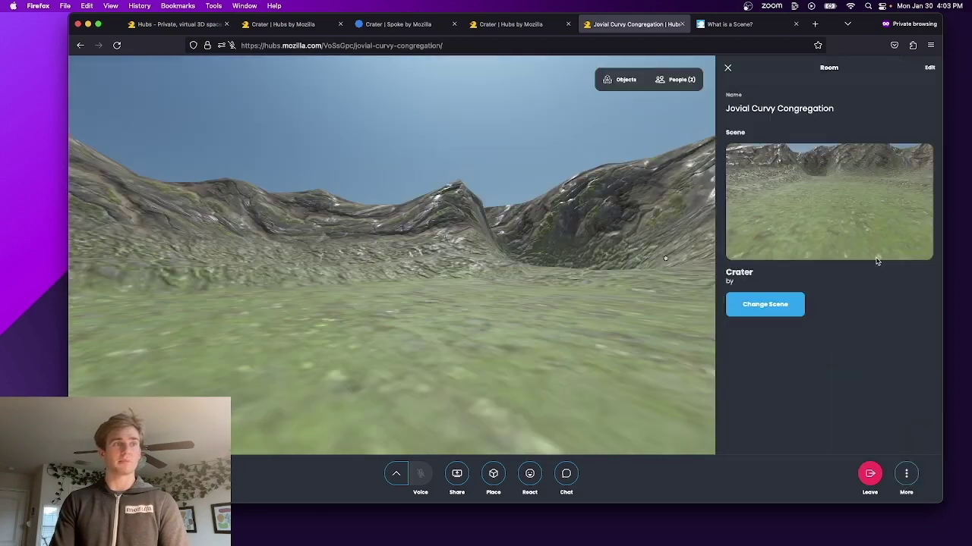
left_click(876, 260)
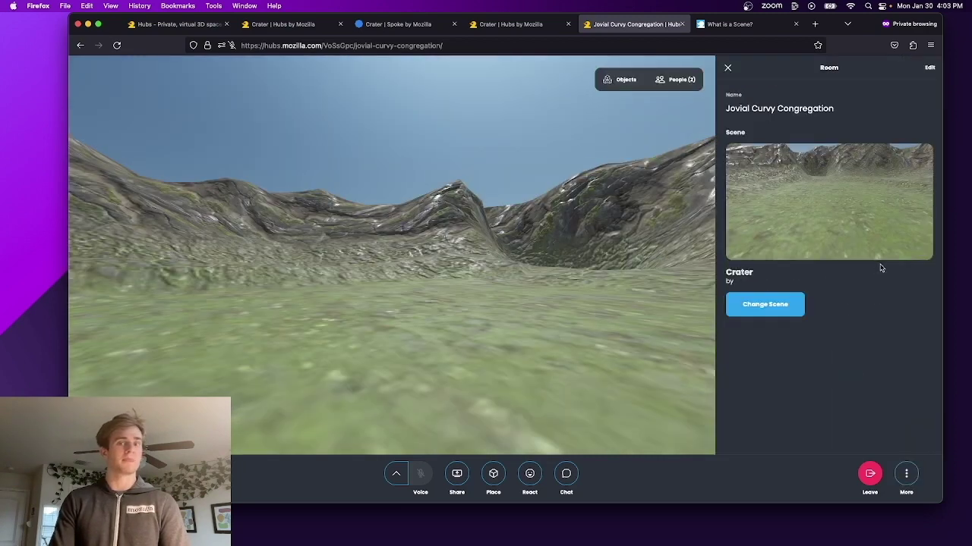
left_click(927, 70)
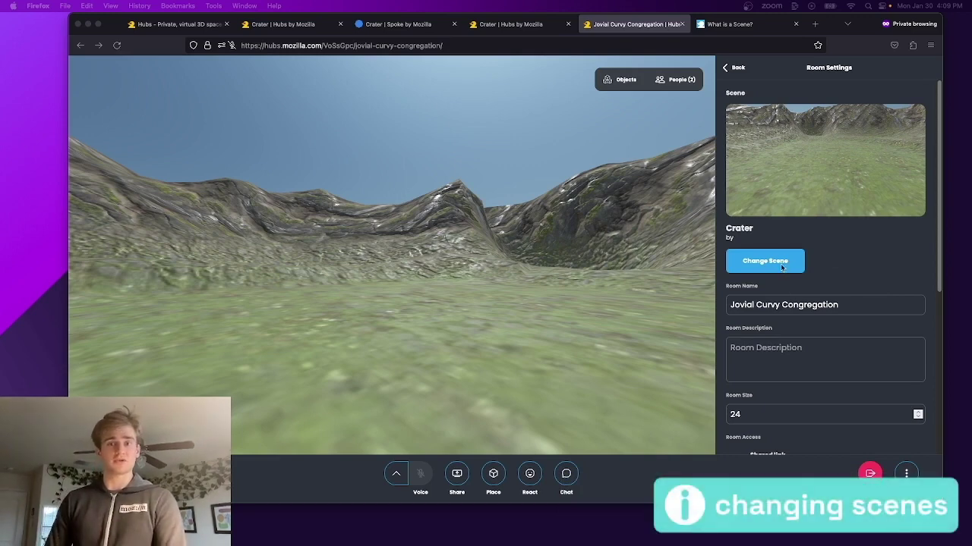
left_click(781, 265)
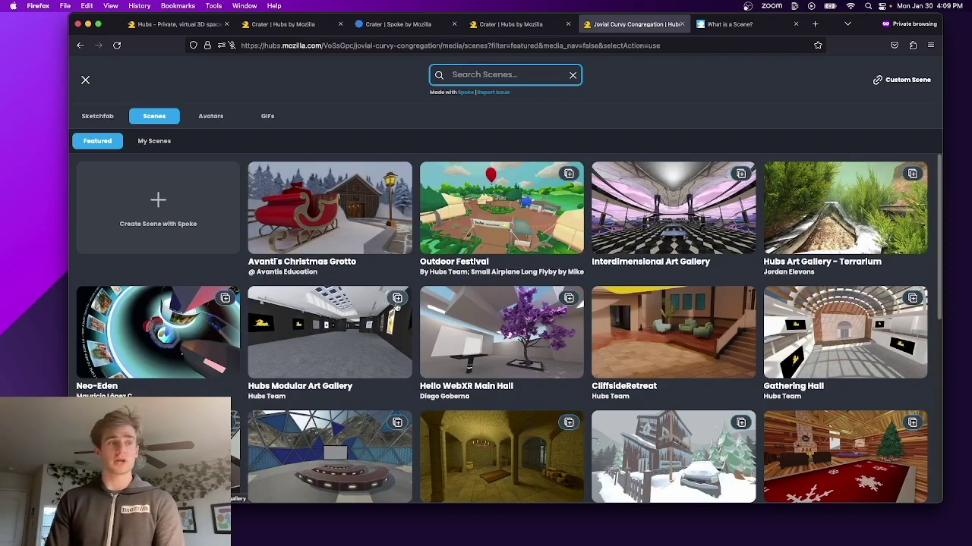
left_click(855, 343)
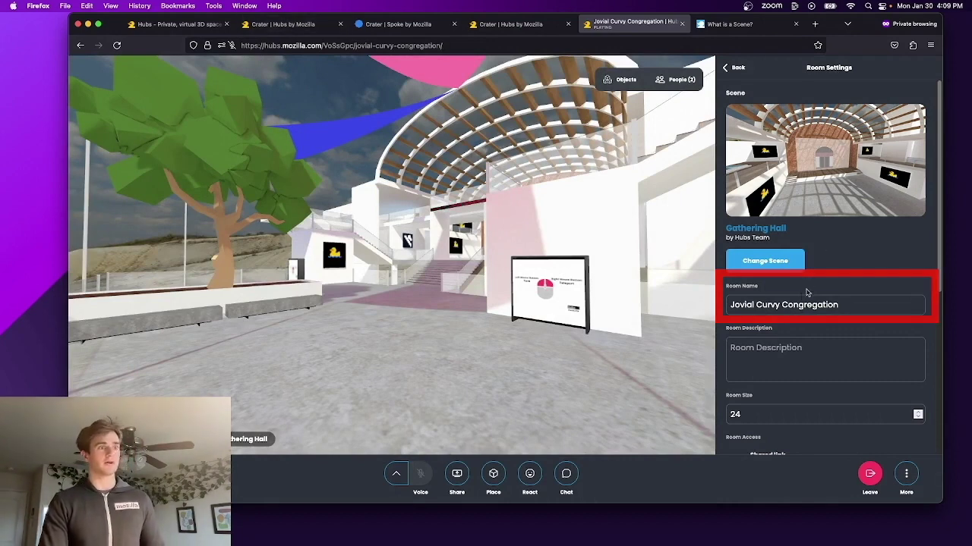
Step: Rename the room to the host's first name followed by "'s gathering room", apply it, and check the room name in the web address
left_click(807, 304)
double_click(807, 305)
triple_click(807, 304)
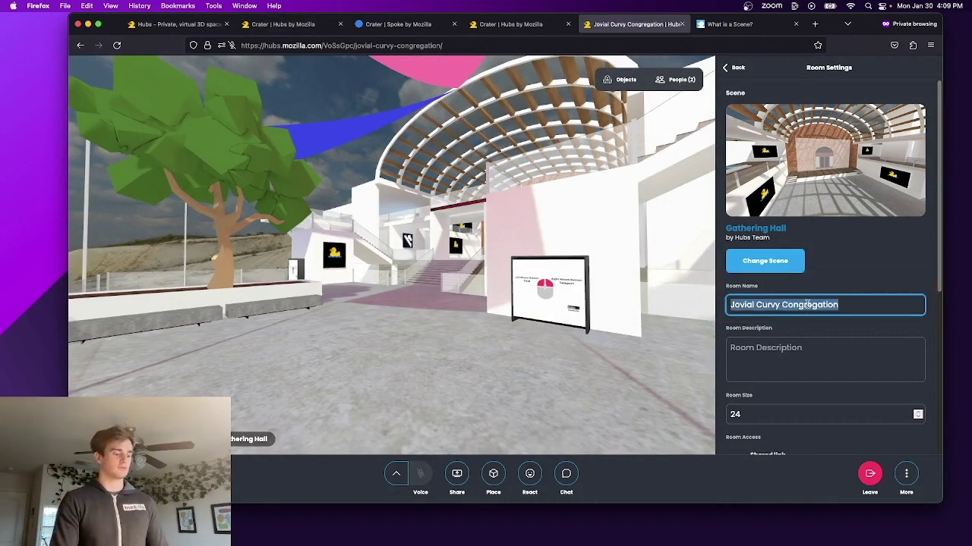
type("Michael")
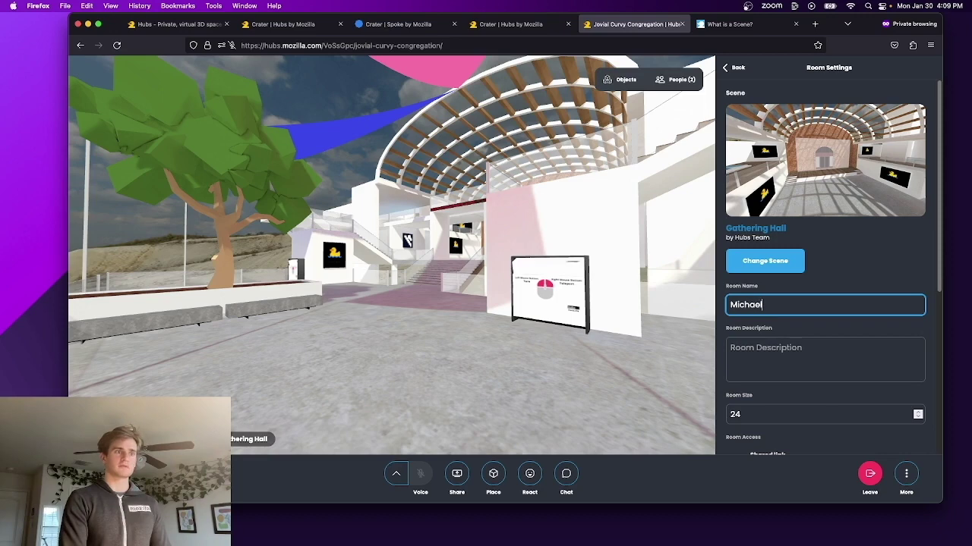
type("'s gather")
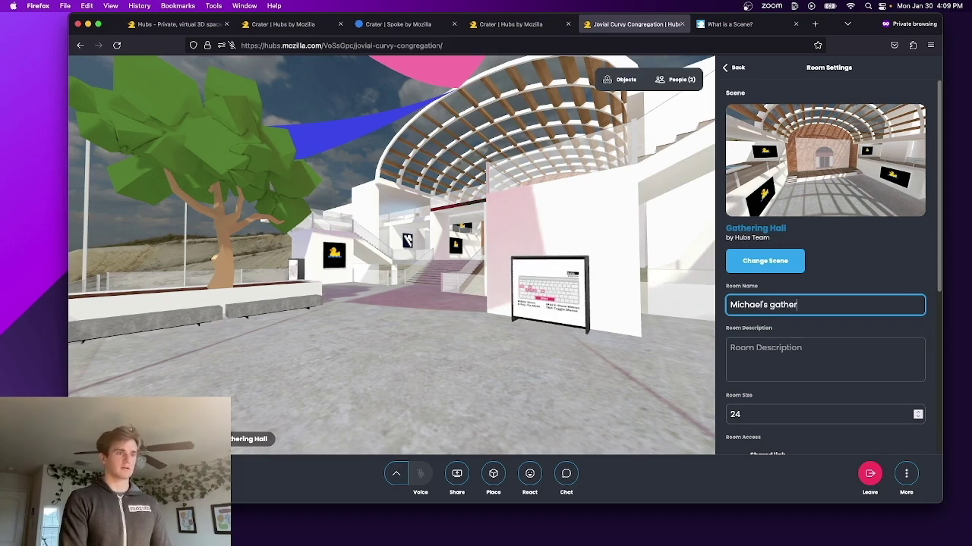
type("ing room")
key("Return")
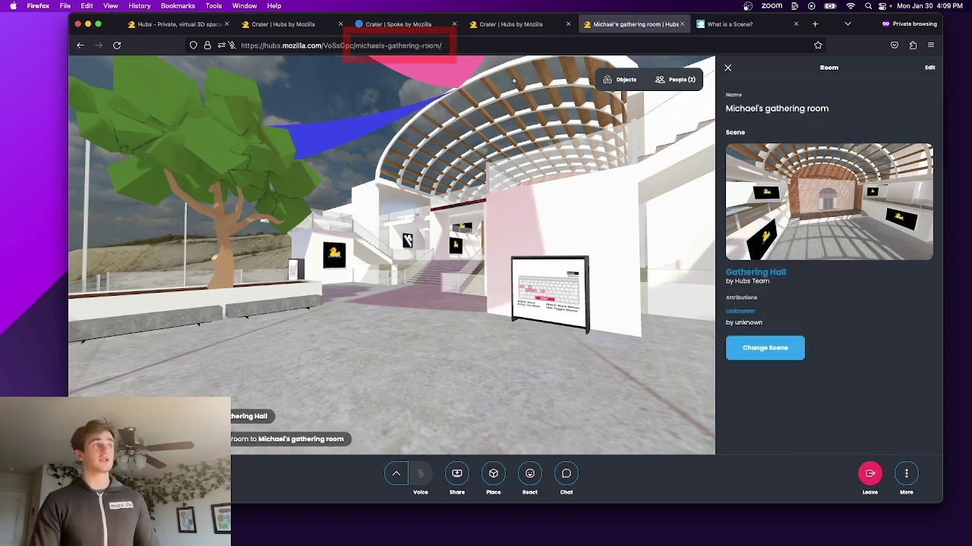
left_click_drag(386, 46, 351, 46)
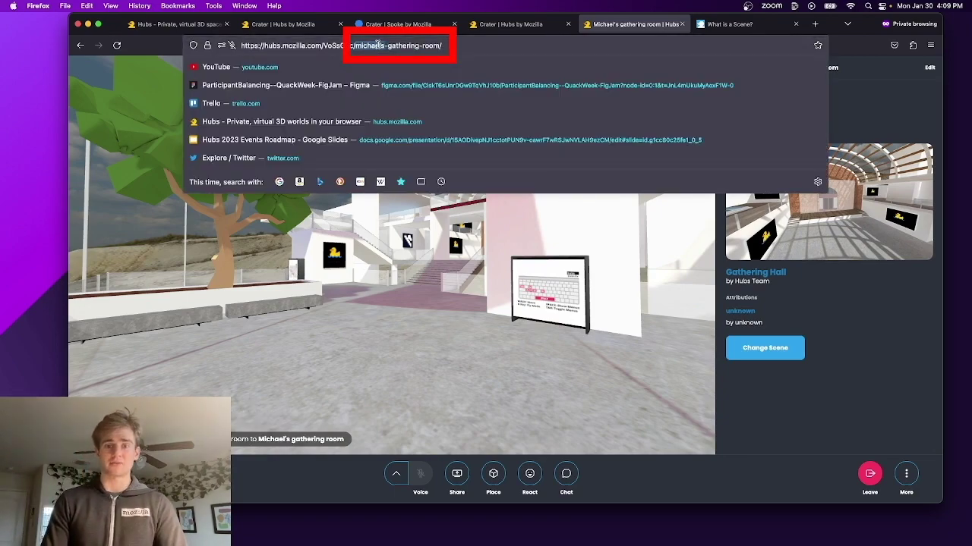
key("Escape")
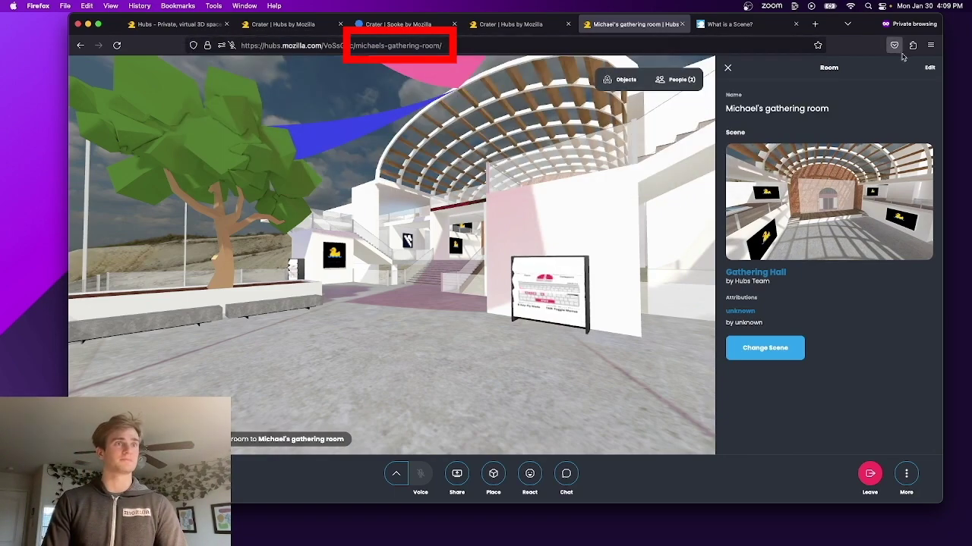
Step: Set the room size to 0 and the room access to Invite only in the room settings
left_click(930, 68)
scroll(785, 282, "down", 1)
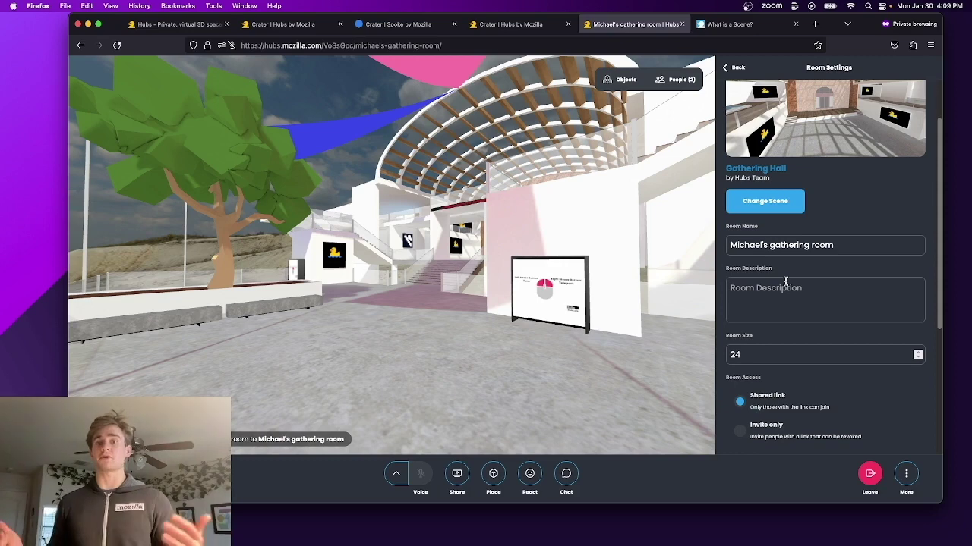
scroll(790, 276, "down", 1)
scroll(789, 275, "down", 3)
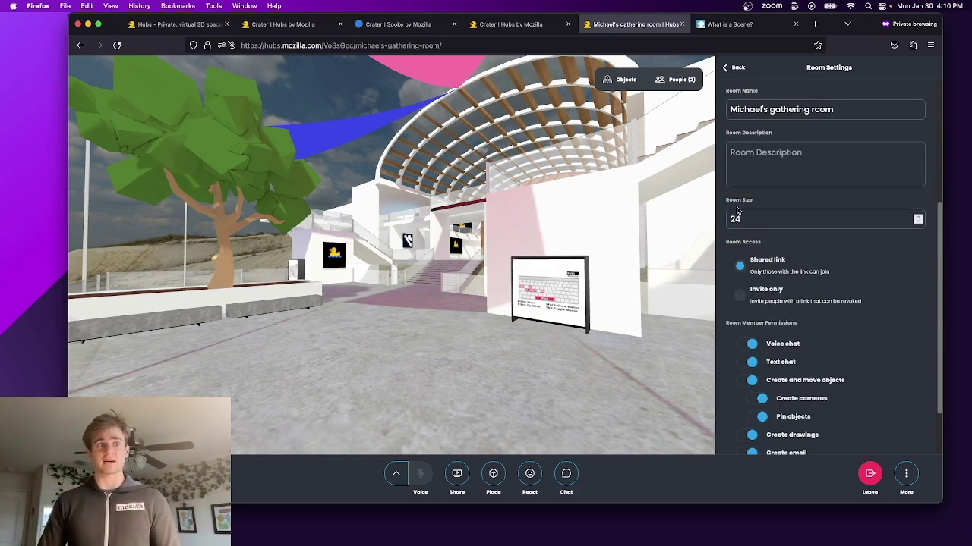
double_click(735, 219)
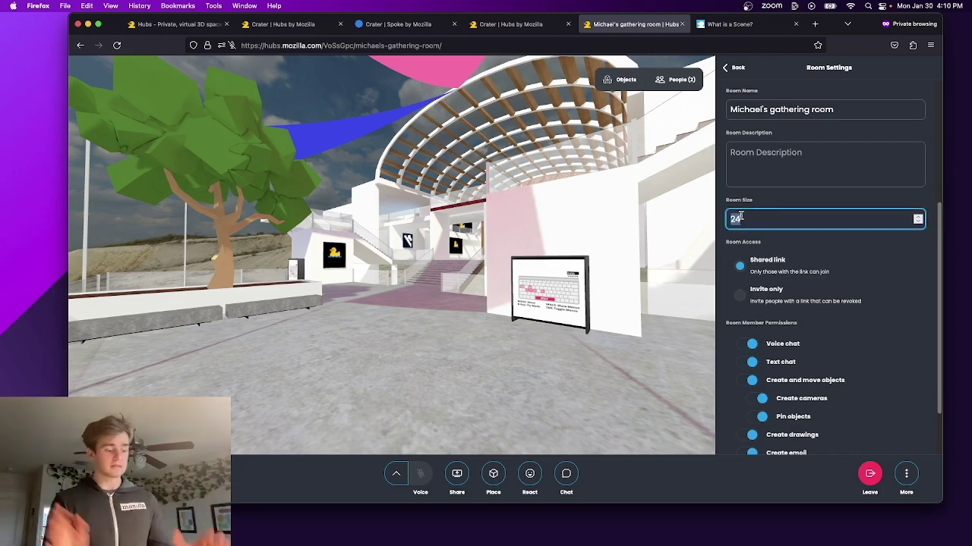
type("0")
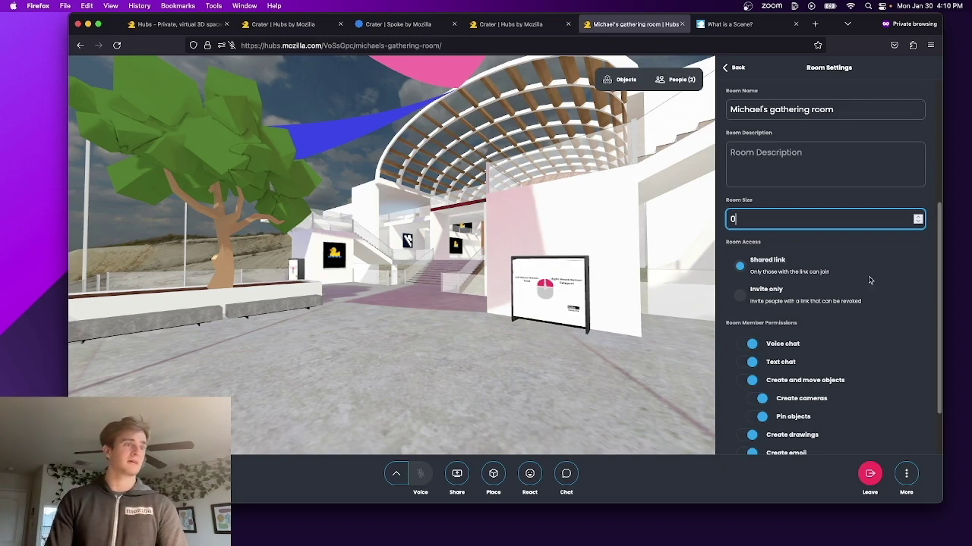
scroll(834, 265, "down", 1)
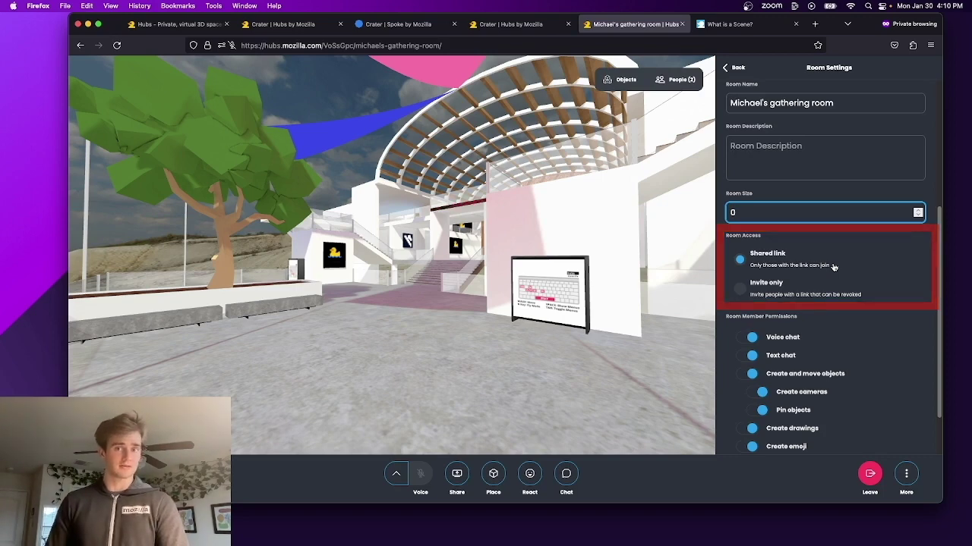
left_click(739, 291)
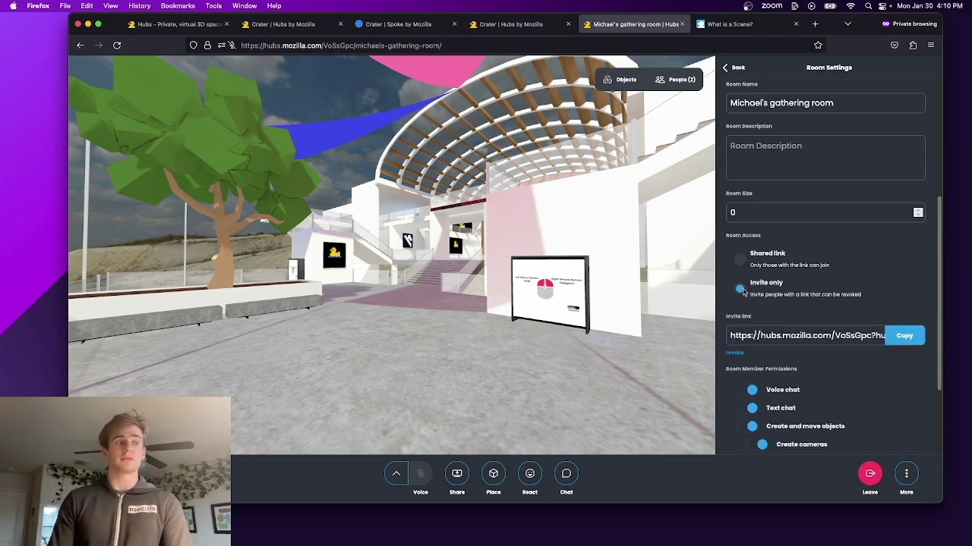
Step: Examine the complete invite link for the invite-only room and its revoke option in the room settings
left_click(876, 335)
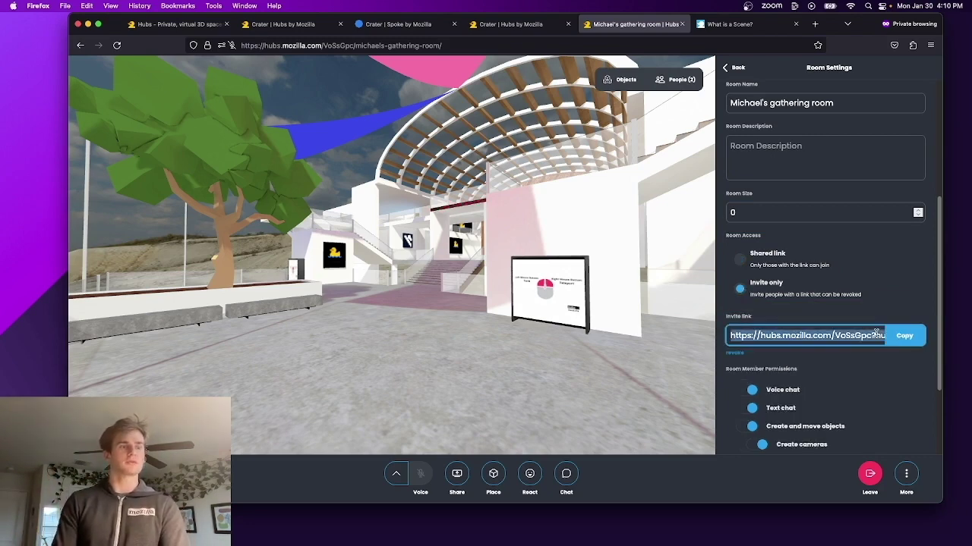
left_click(875, 334)
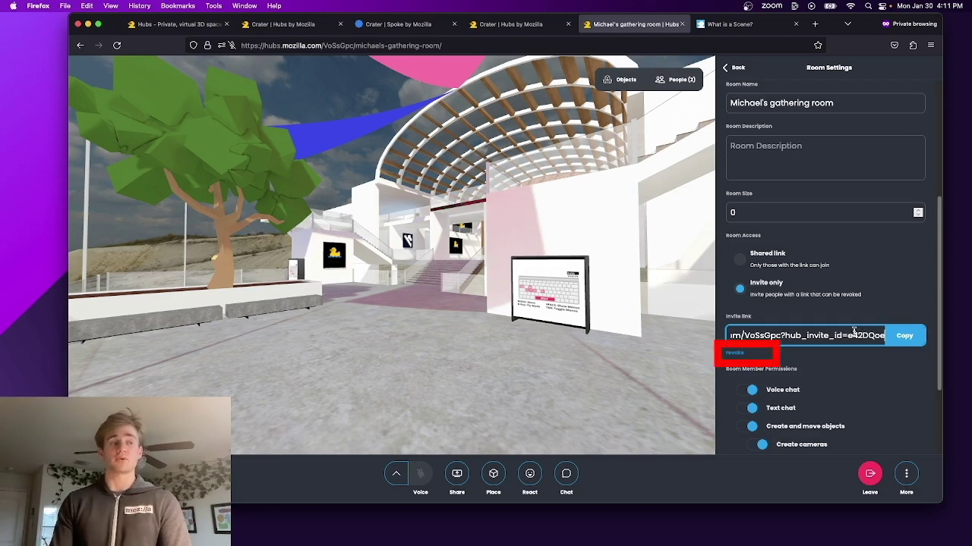
left_click(744, 354)
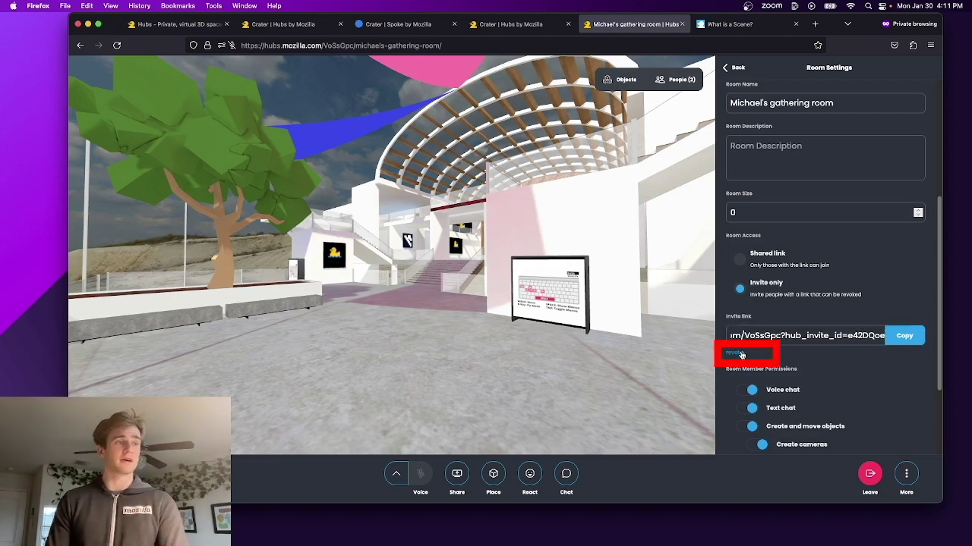
left_click(762, 354)
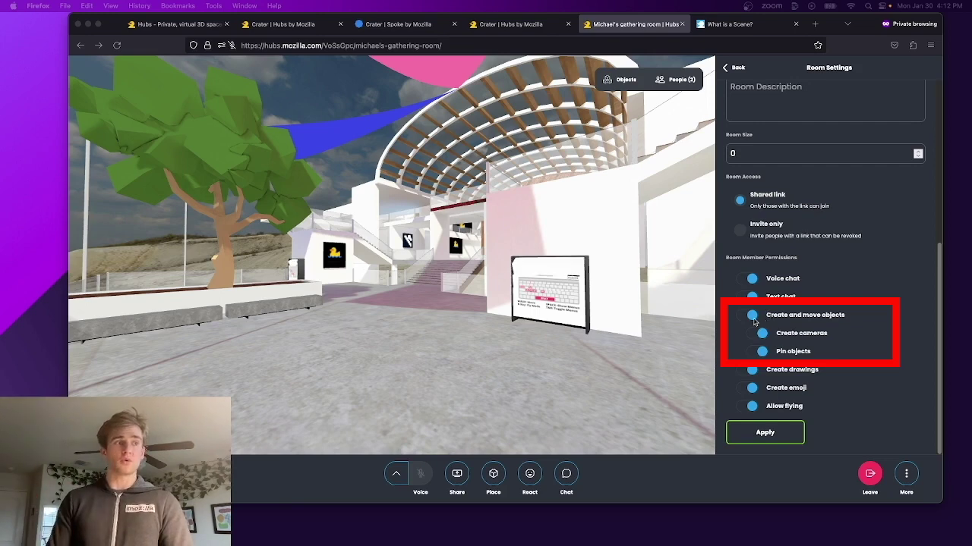
Step: Switch Create and move objects off and on again so Create cameras and Pin objects are disabled, apply the settings, and close the room info
left_click(748, 315)
left_click(748, 316)
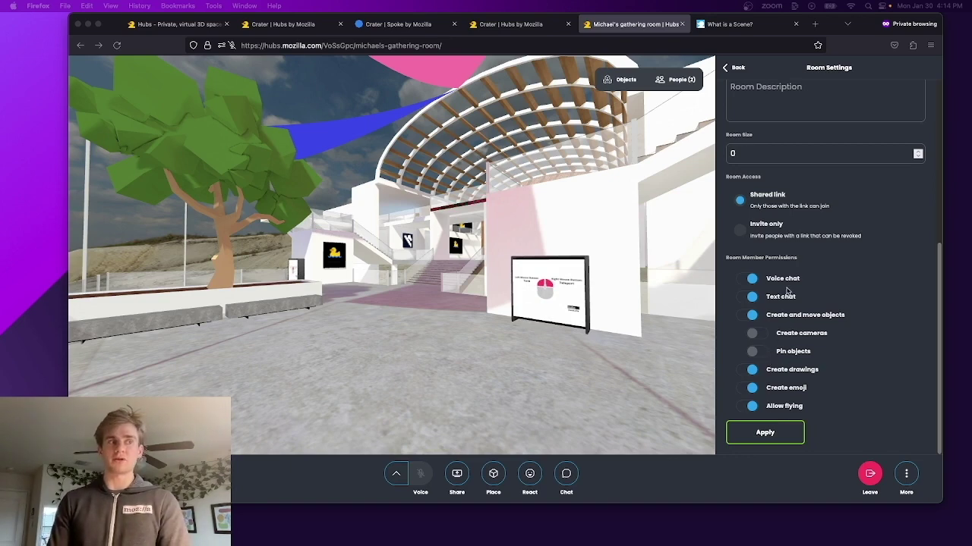
scroll(731, 276, "up", 3)
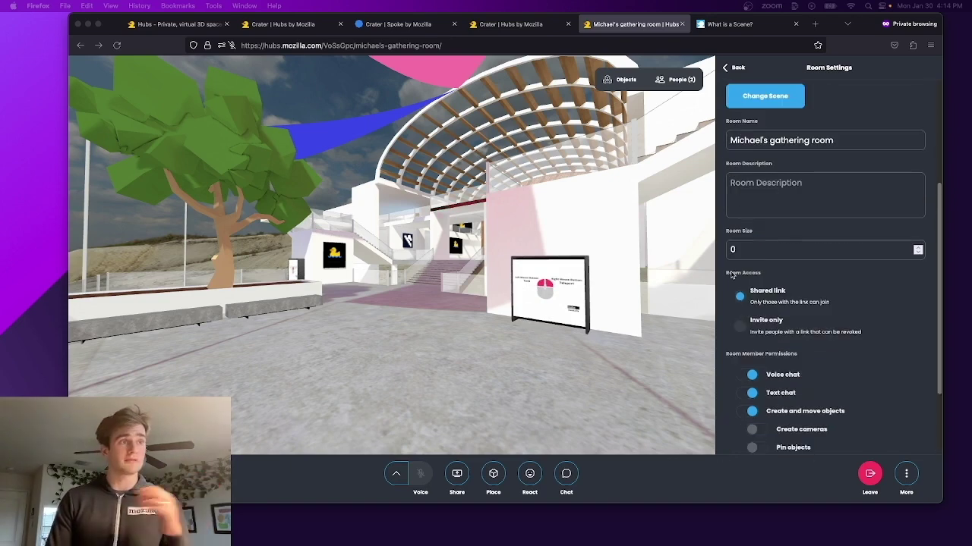
scroll(731, 277, "down", 3)
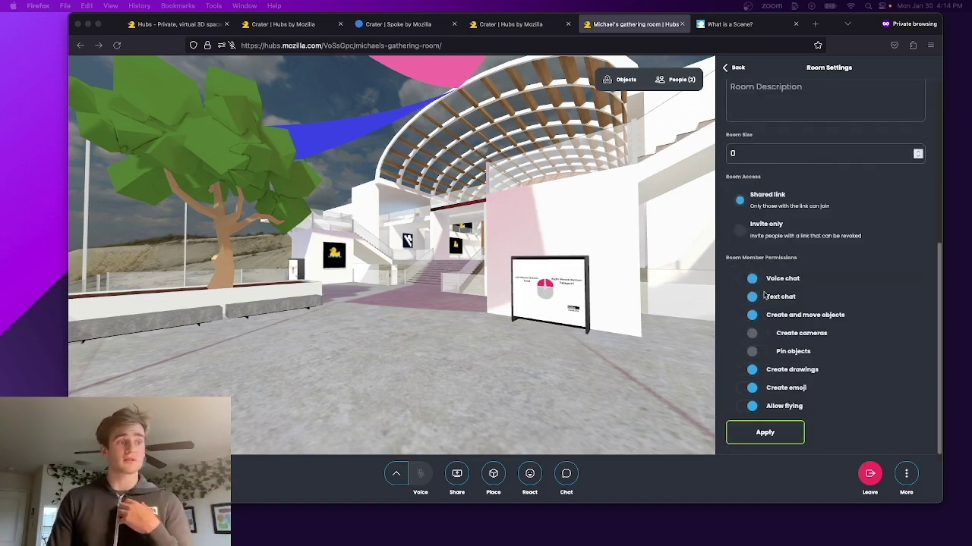
left_click(784, 438)
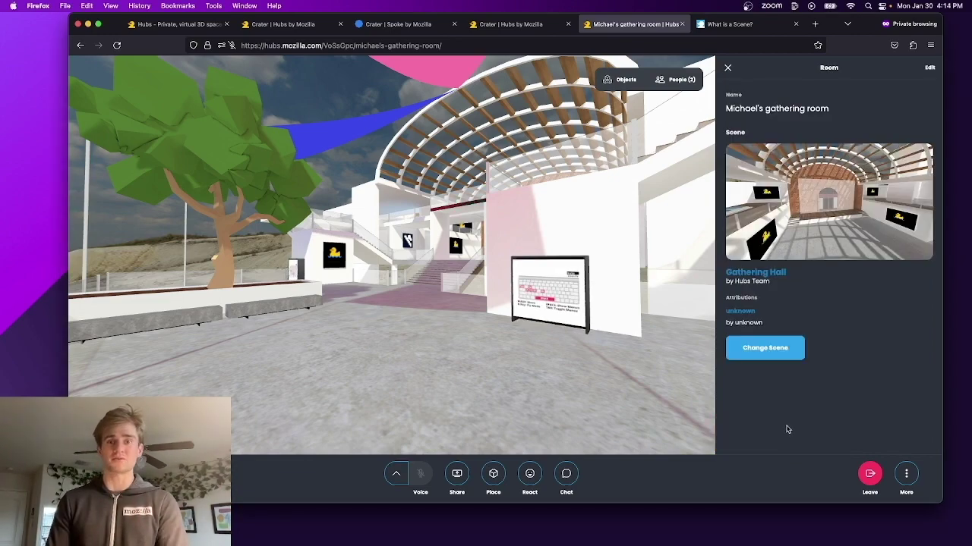
key("Escape")
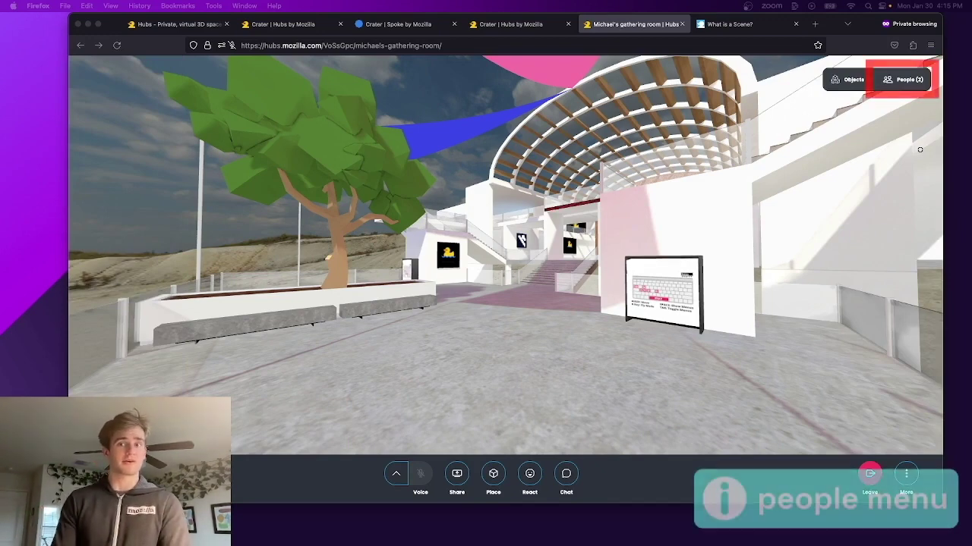
Step: Open the other participant's profile from the room's people list and demote that participant from moderator
left_click(906, 80)
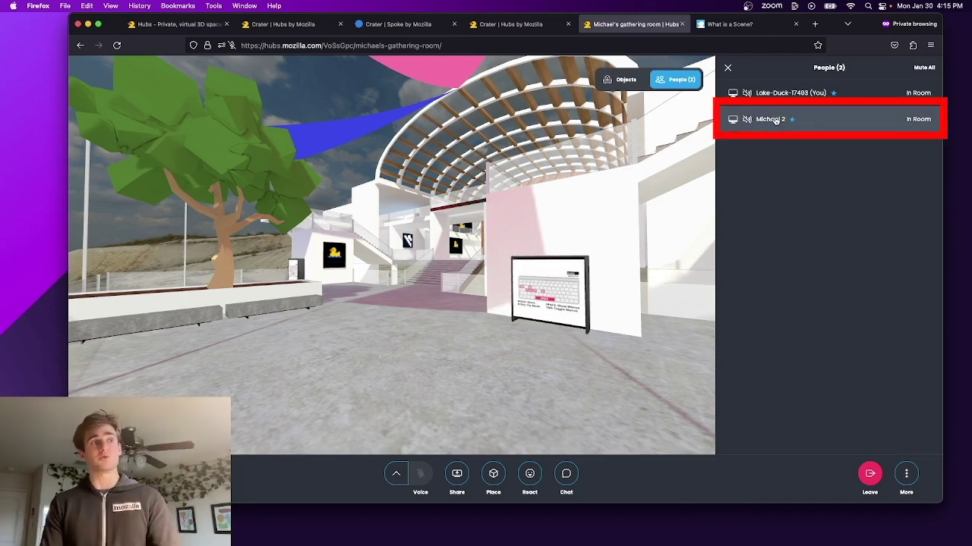
left_click(773, 120)
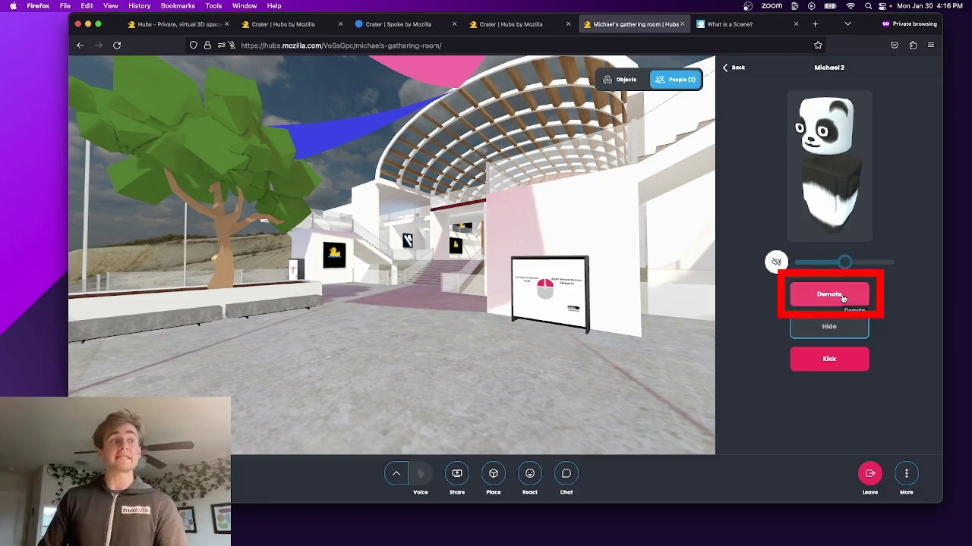
left_click(841, 299)
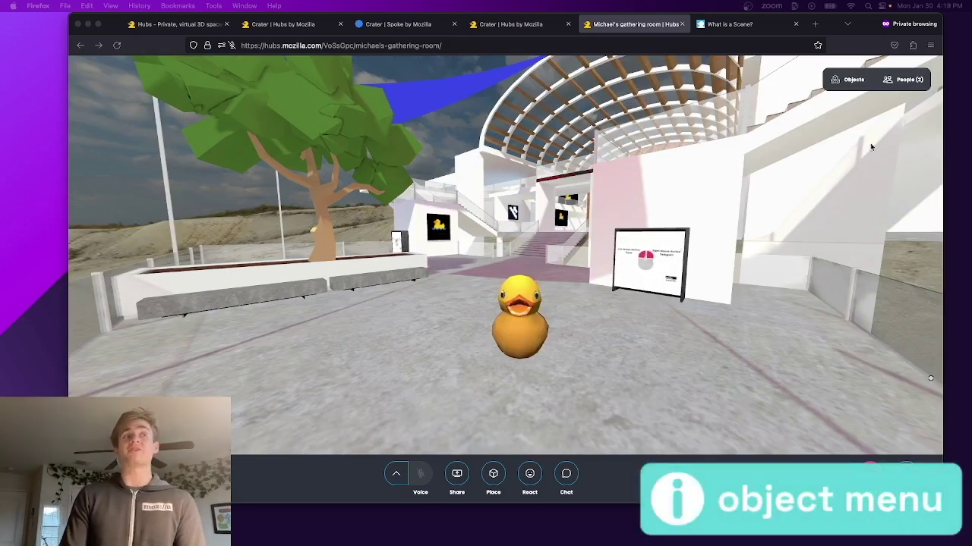
Step: Preview an event logo image, the pin-your-pics board and the Duck model from the room's object list, and close the list
left_click(850, 81)
left_click(802, 150)
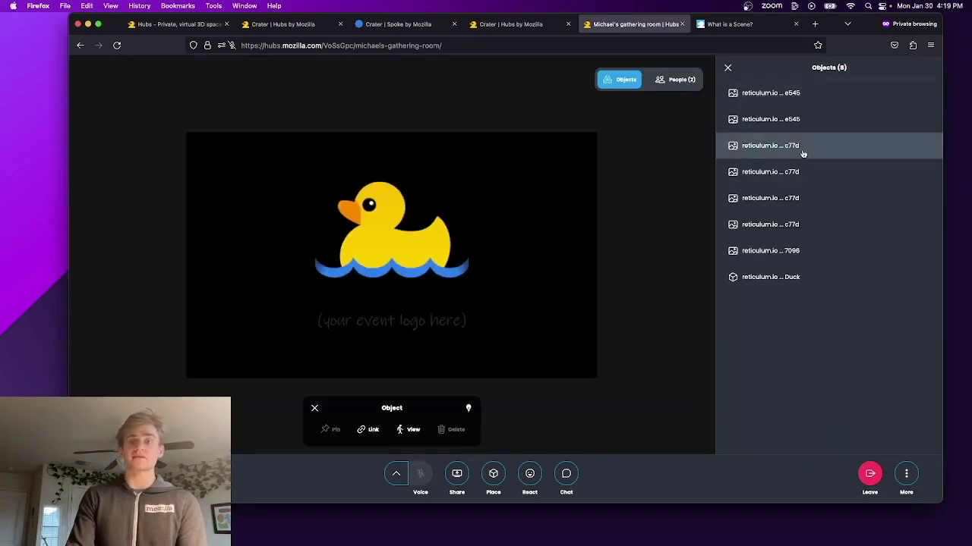
left_click(779, 252)
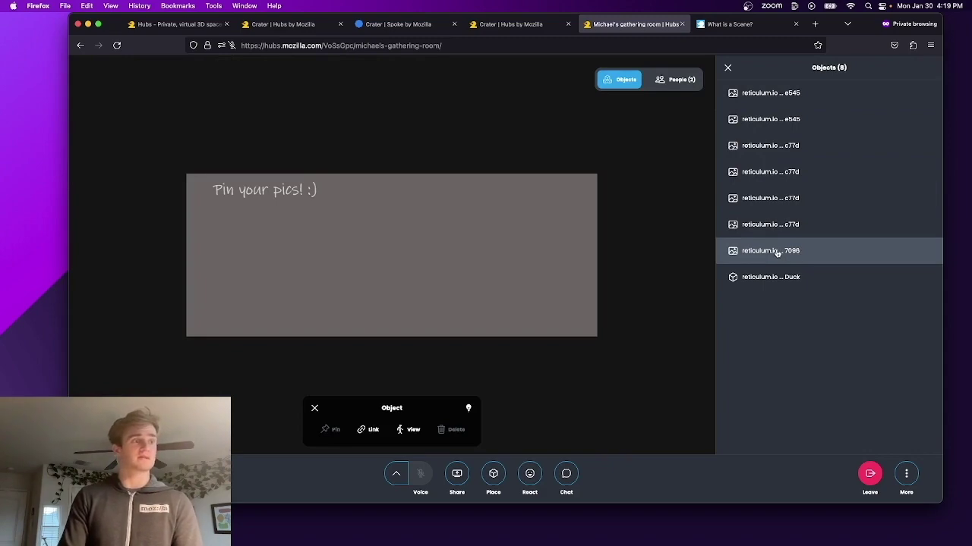
left_click(771, 277)
left_click(727, 67)
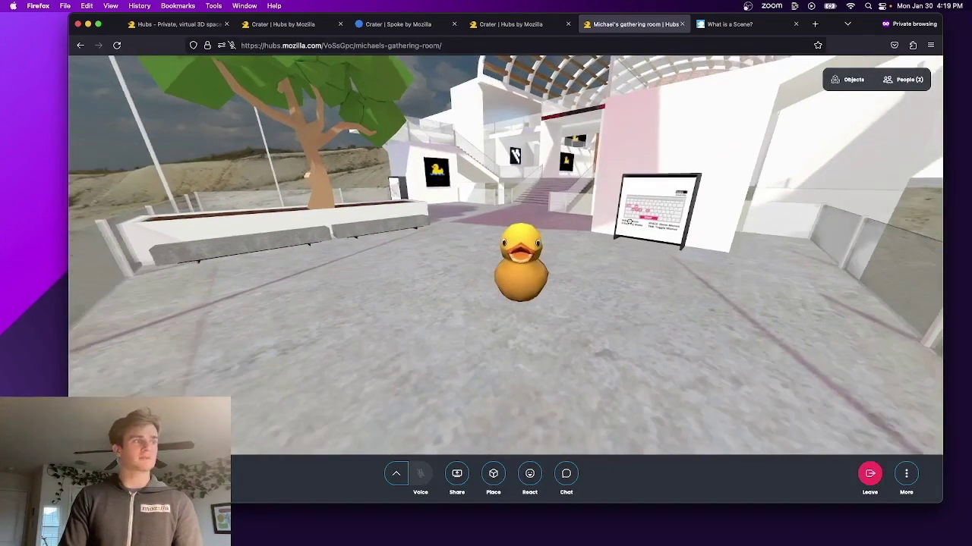
Step: Inspect the Duck model from another angle through the object list and move the avatar to the Duck's viewing position
left_click_drag(629, 221, 704, 205)
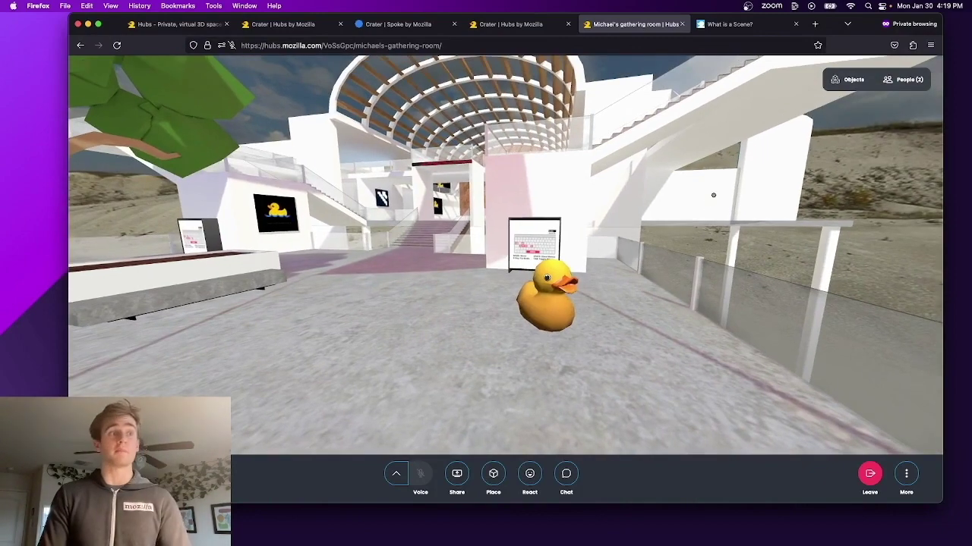
left_click(845, 79)
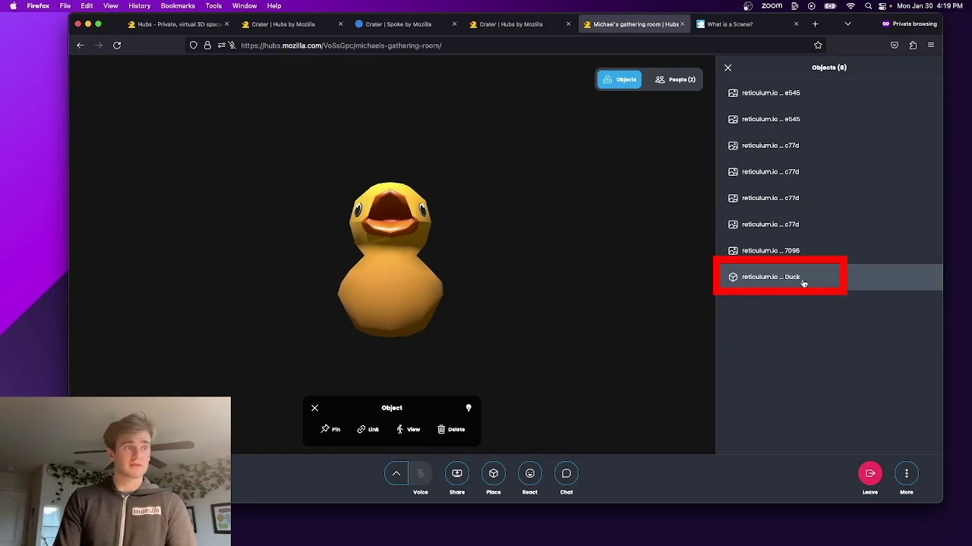
left_click(803, 283)
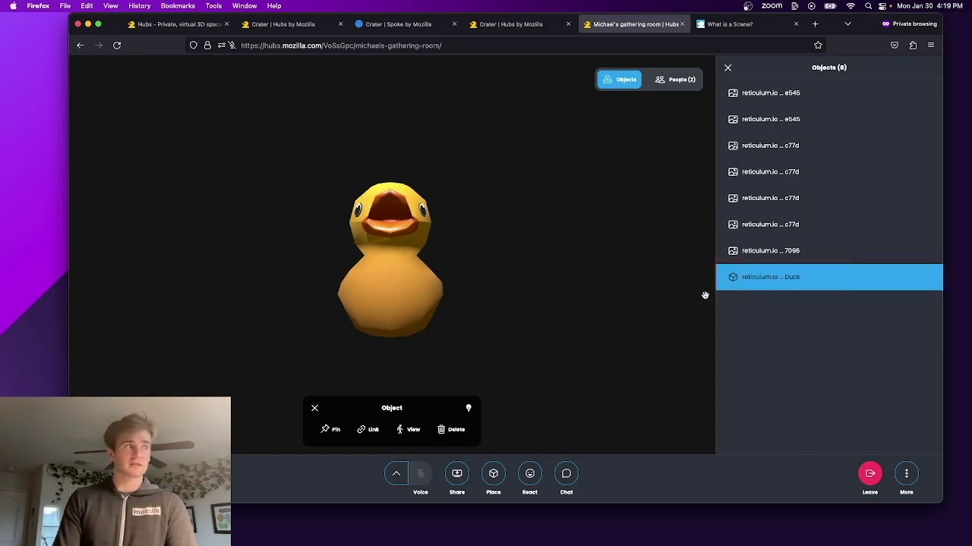
left_click_drag(484, 289, 452, 302)
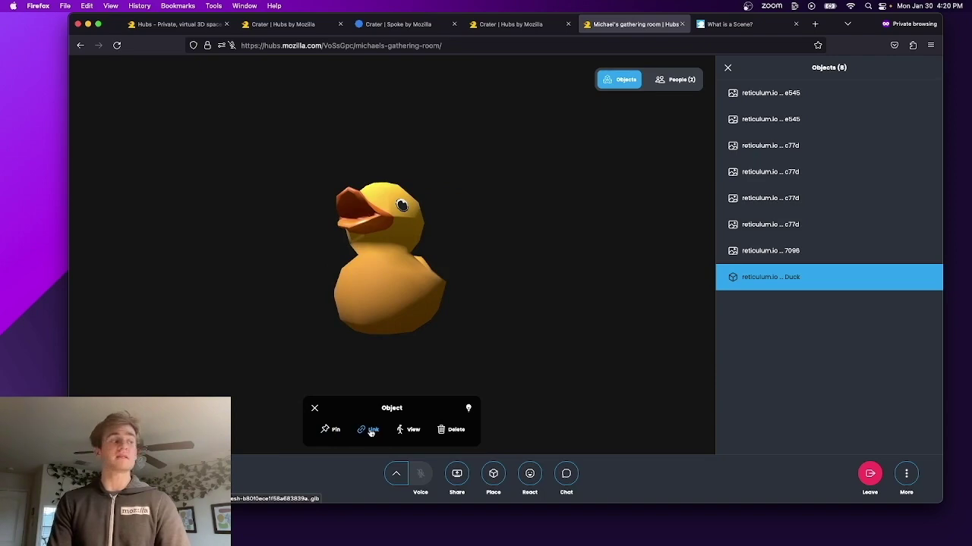
left_click(407, 429)
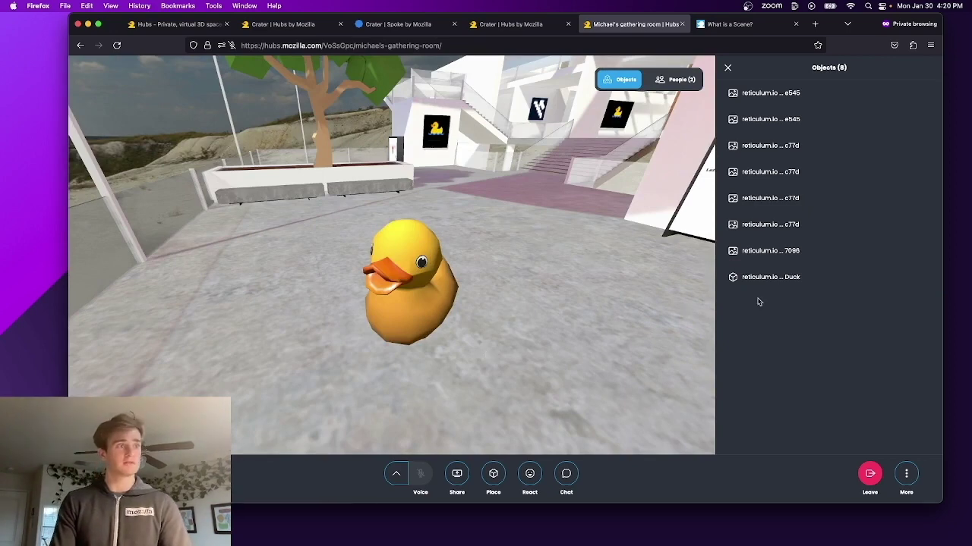
Step: Reopen the Duck model and its object actions from the room's object list
left_click(759, 287)
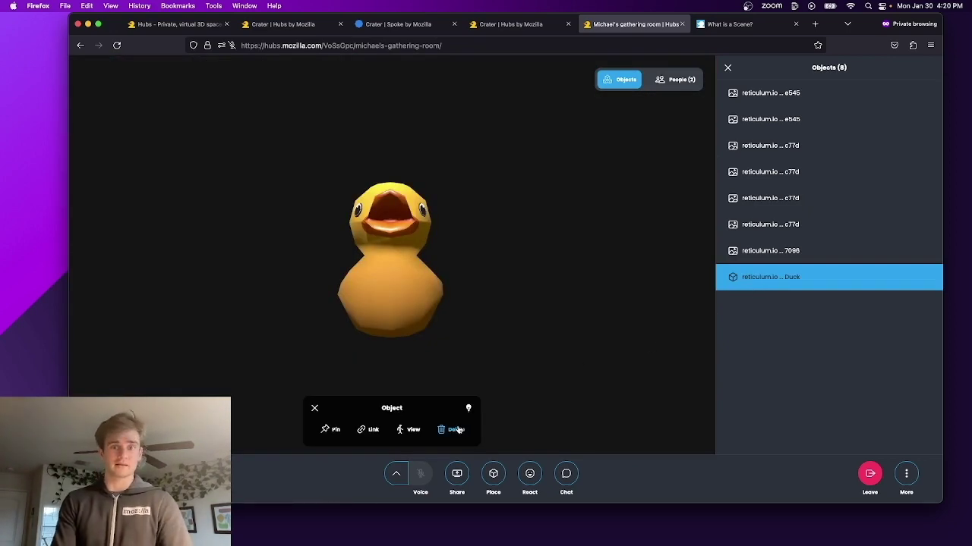